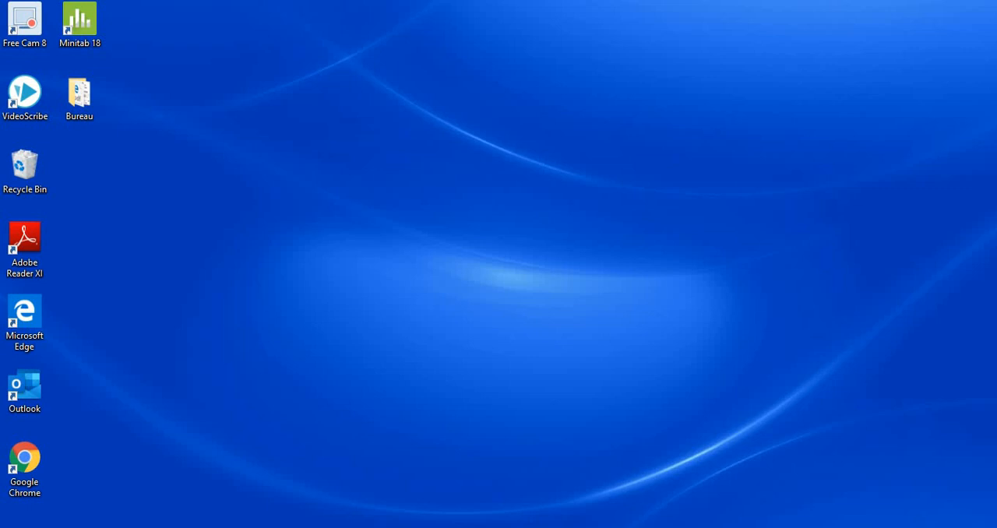
- Look through the list of uploaded videos on the open YouTube channel page
mouse_move(234, 527)
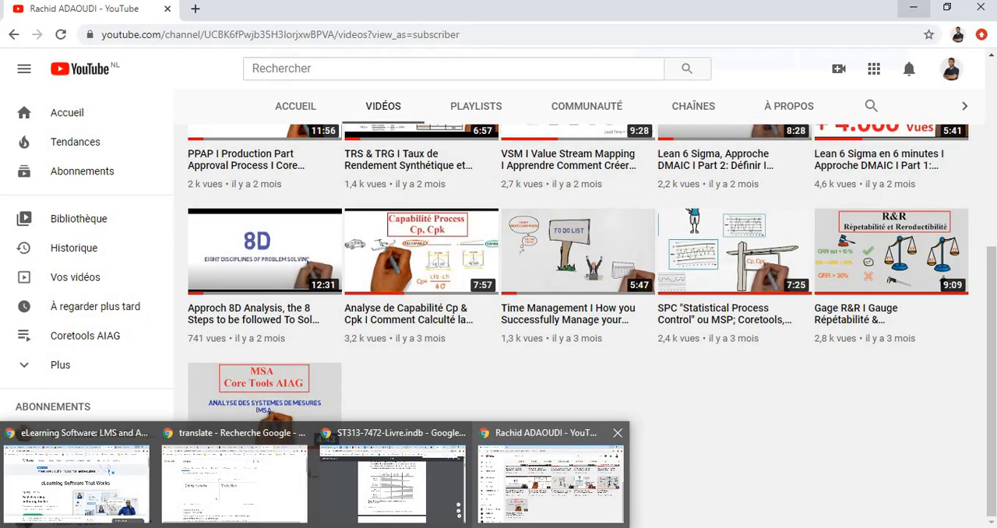
left_click(550, 483)
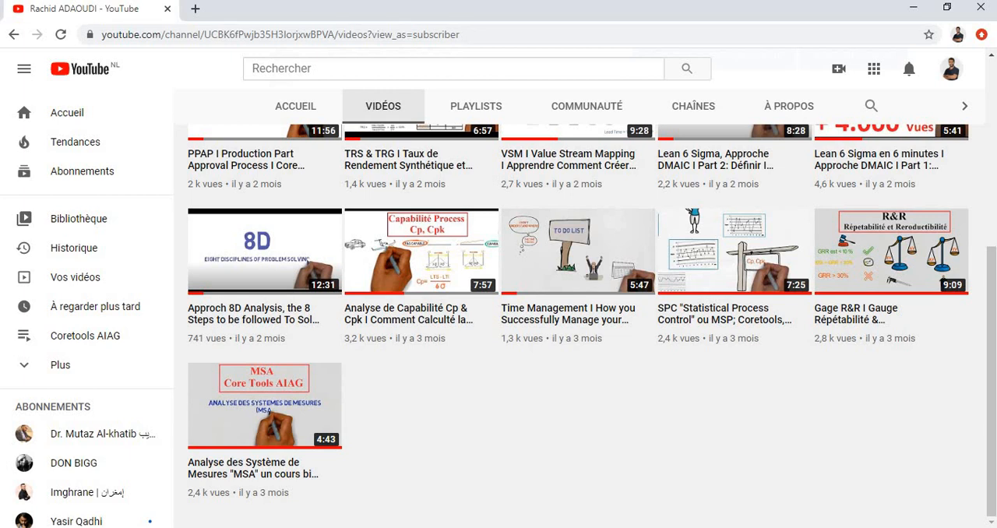
scroll(576, 390, "up", 5)
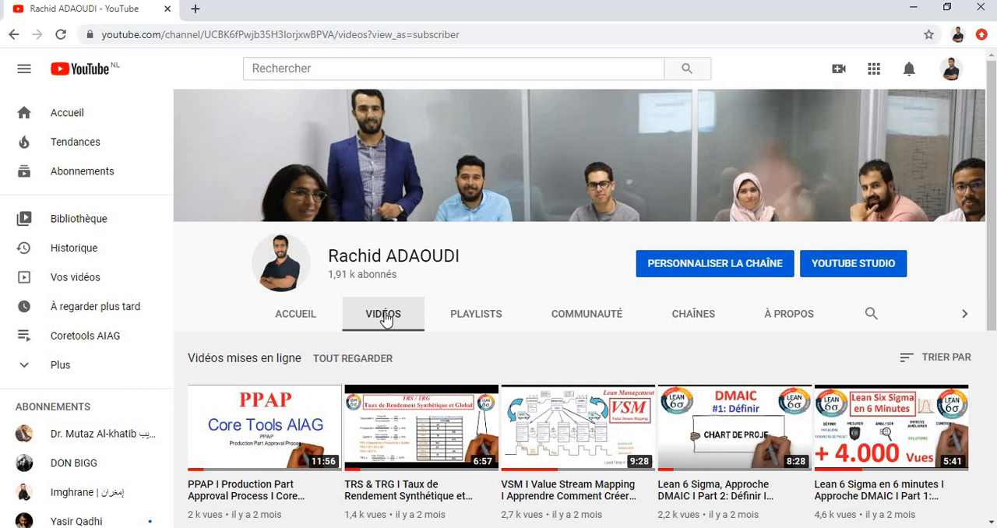
scroll(554, 310, "down", 3)
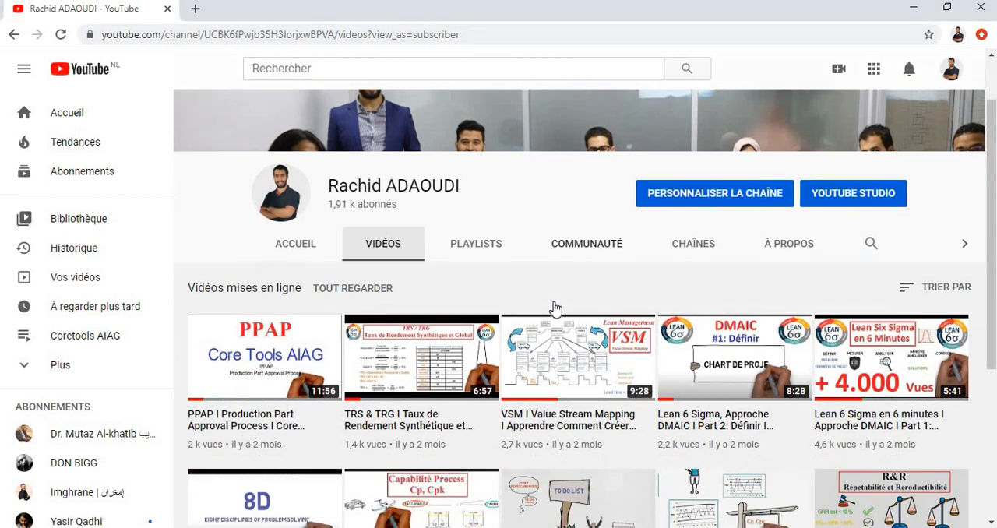
scroll(554, 310, "down", 2)
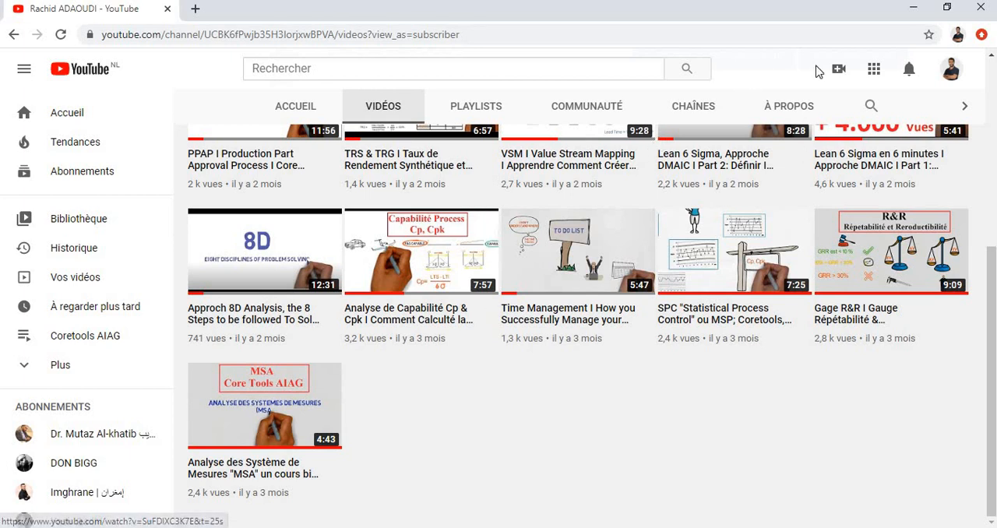
left_click(916, 9)
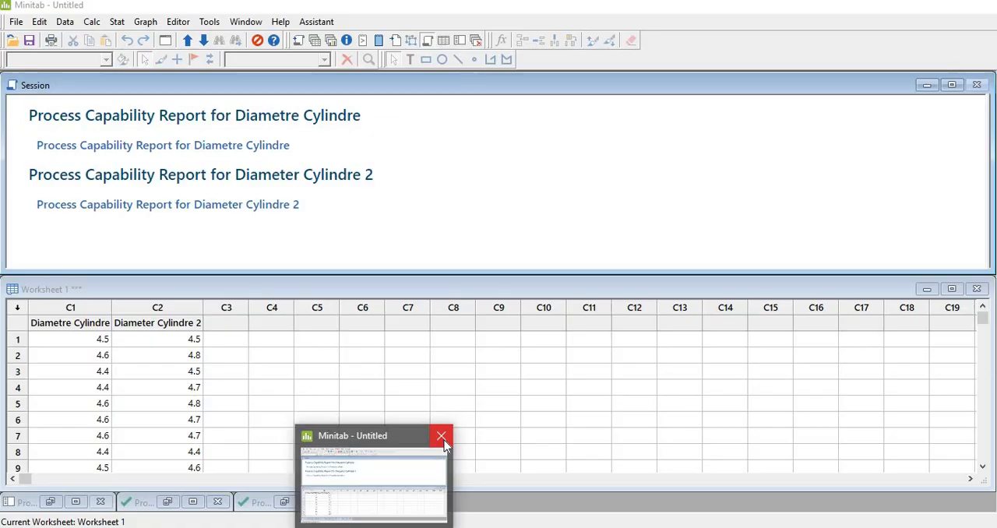
left_click(444, 440)
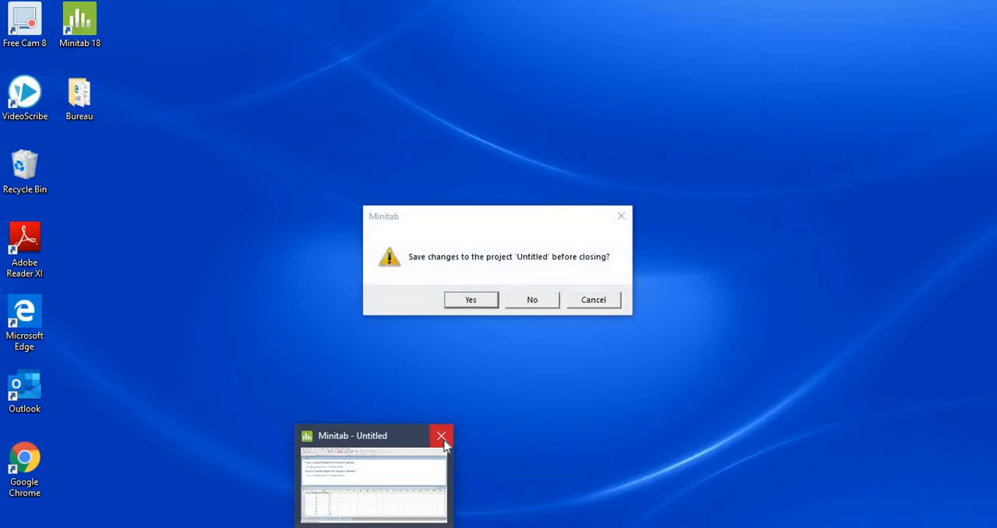
left_click(473, 304)
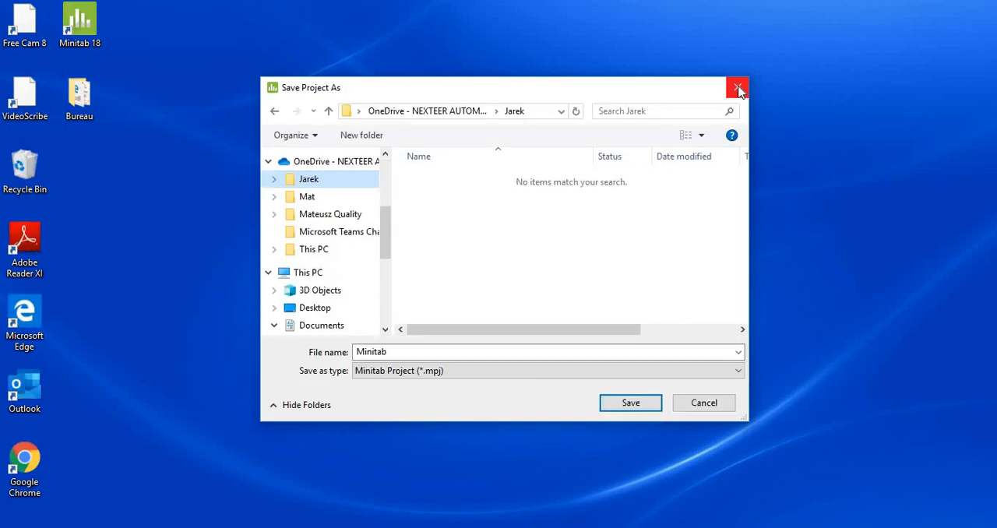
left_click(738, 88)
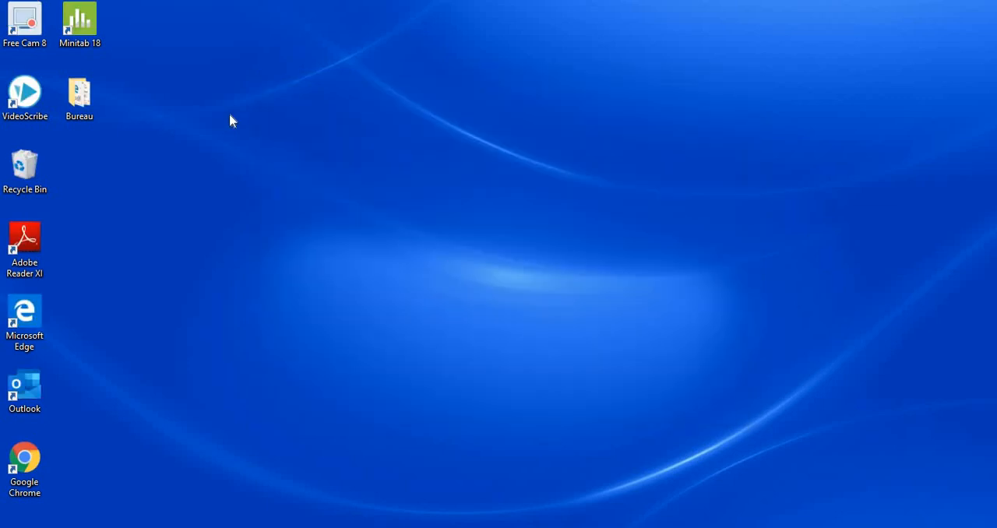
- Start a new Minitab session and name worksheet column C1 "Diam Cylindre"
double_click(86, 29)
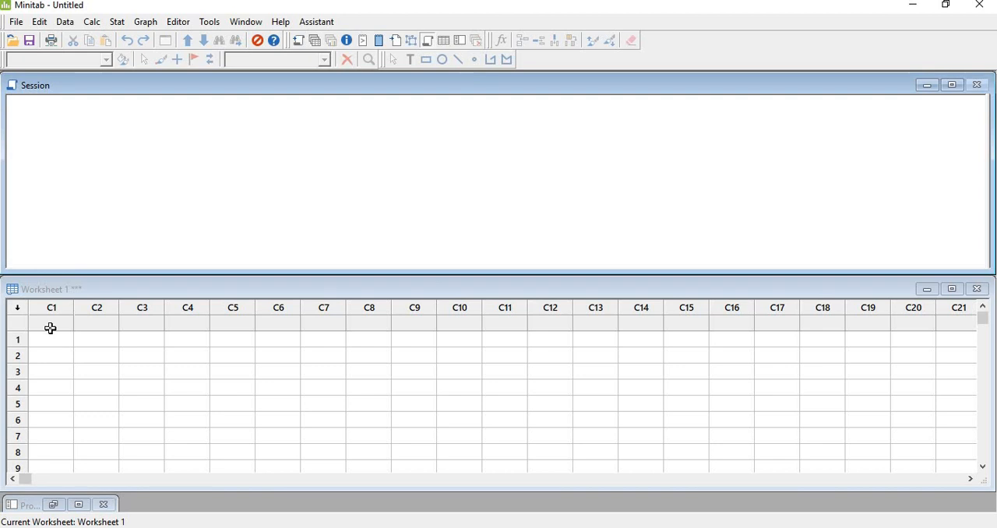
left_click(51, 326)
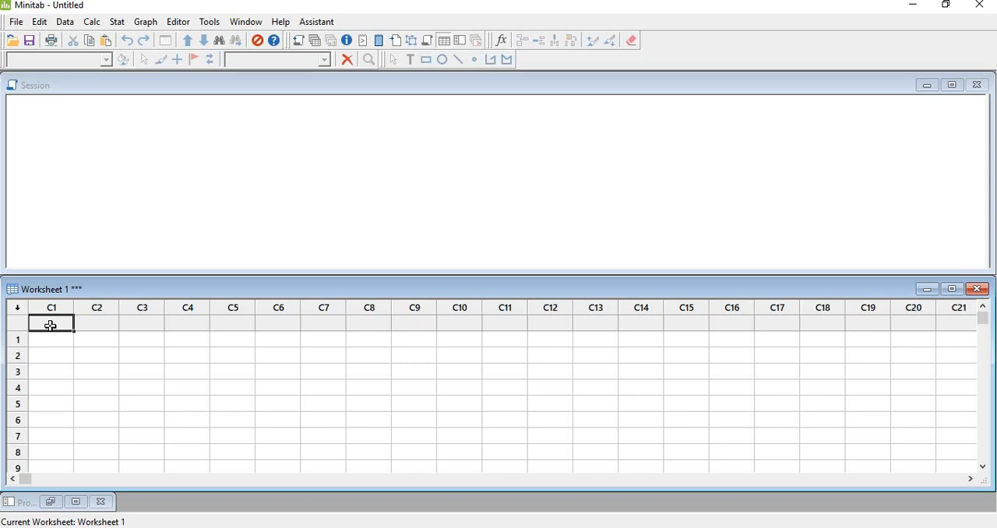
type("Diam")
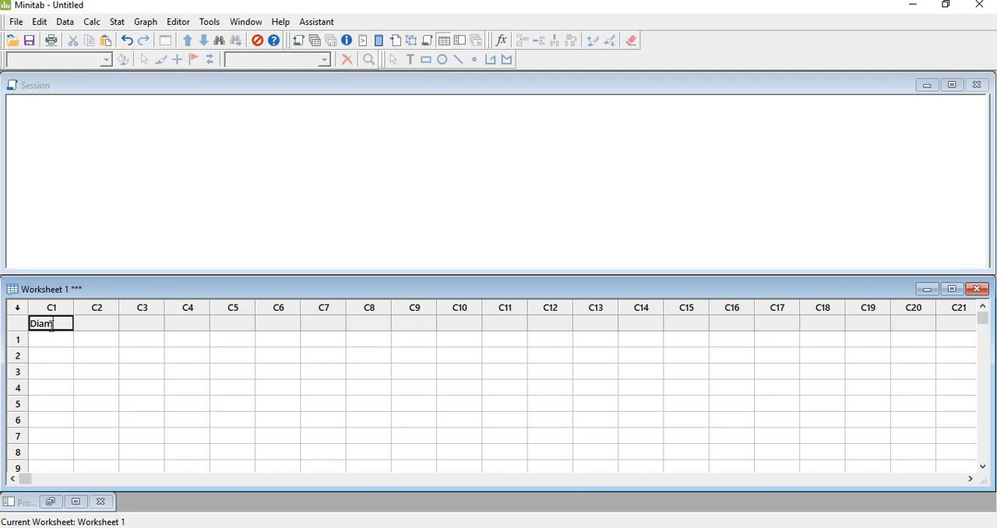
type(" Cyc")
type("in")
type("dre")
key("Tab")
left_click(50, 327)
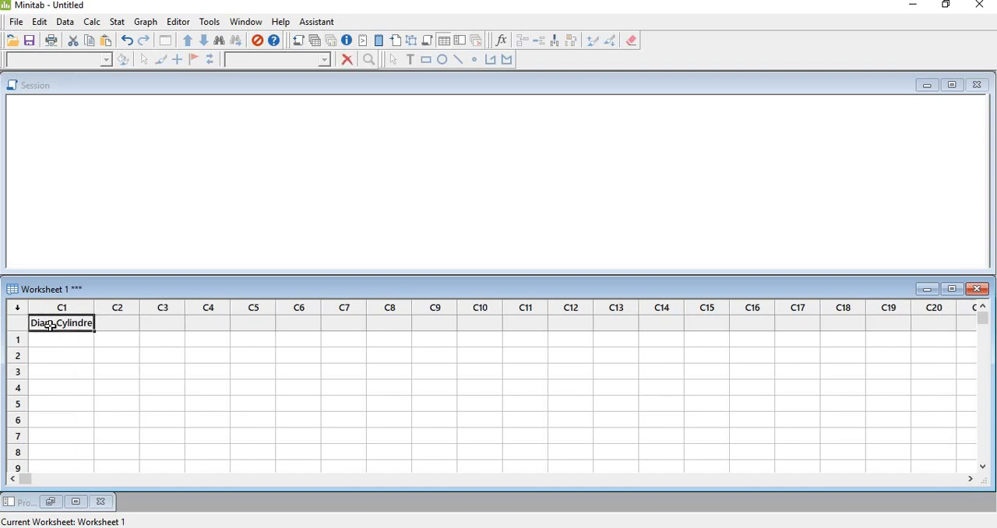
- Enter the sample values 4.5, 4.3 and 4.4 in the first three rows of the Diam Cylindre column
key("Down")
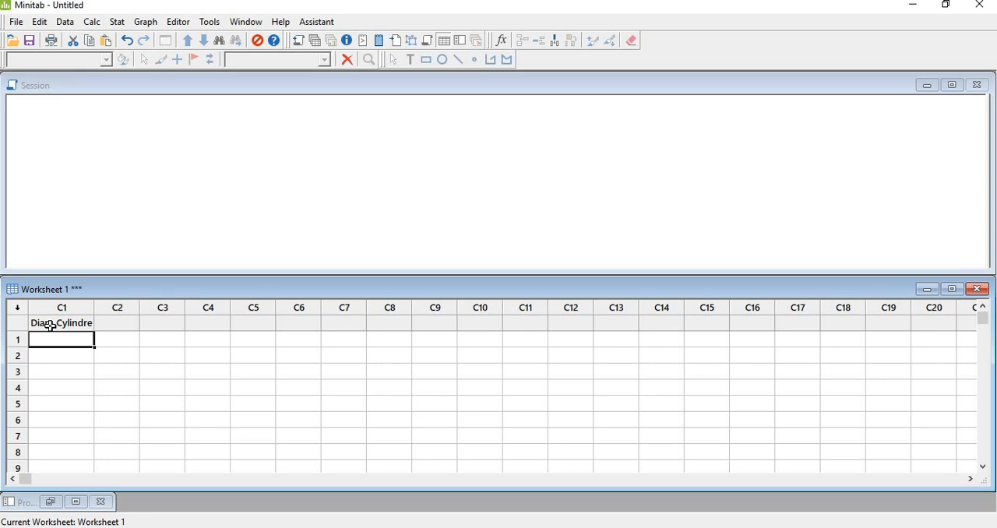
type("4.5")
key("Return")
type("4.3")
key("Return")
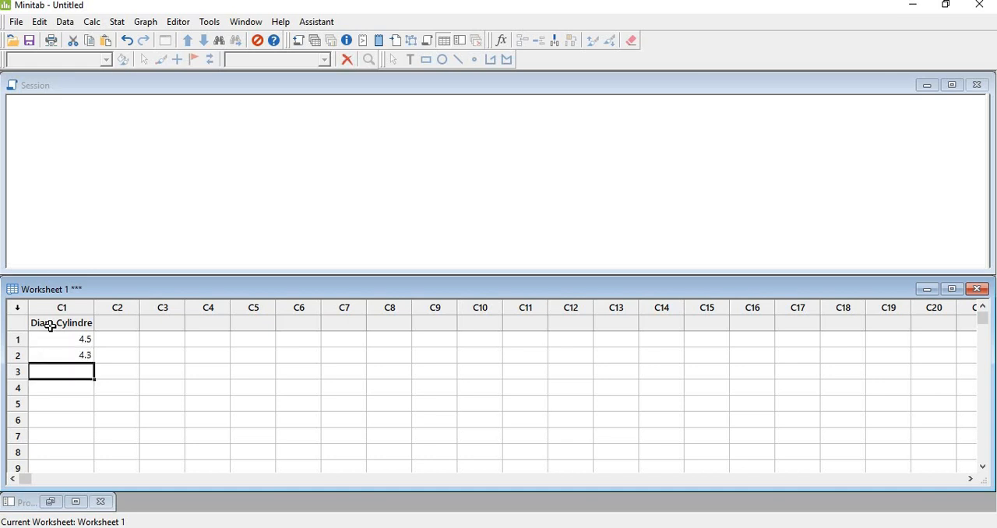
type("4.4")
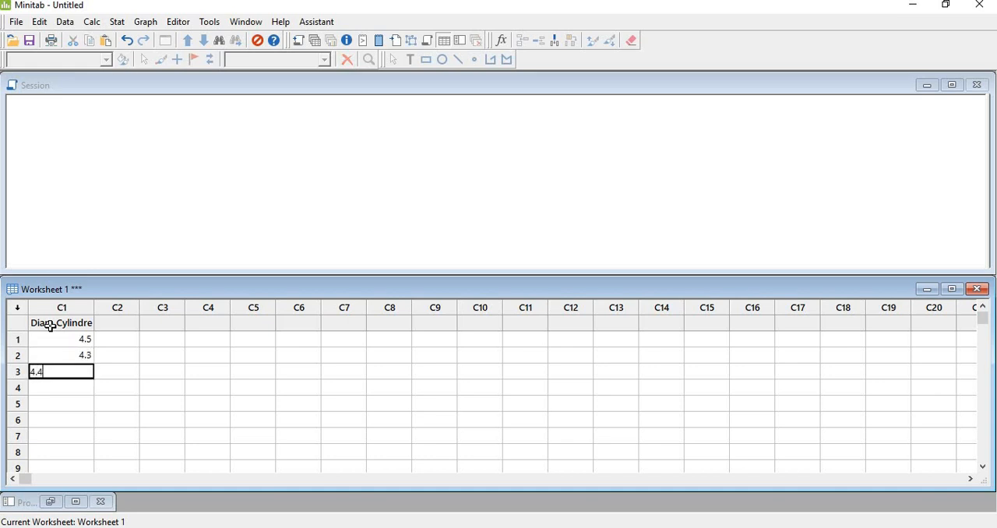
key("Return")
key("Return")
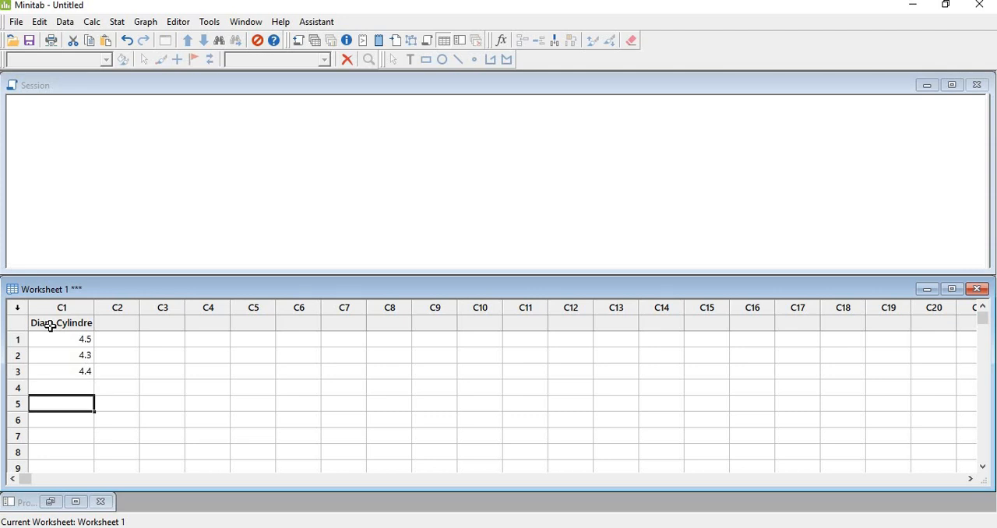
key("Return")
key("Return")
key("Return")
key("Return")
key("Return")
key("Return")
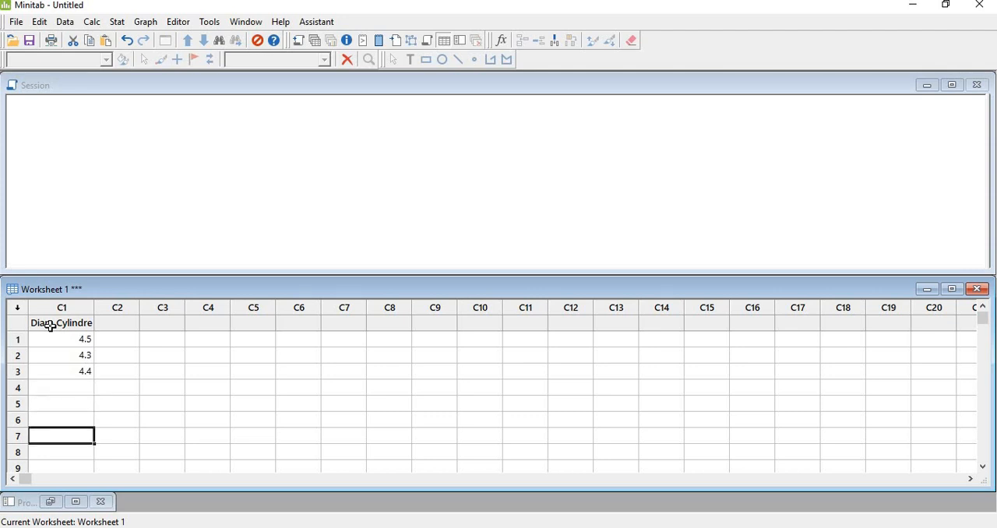
- Clear the three sample values from the Diam Cylindre column
key("Up")
key("Up")
key("Up")
key("Up")
key("Up")
key("Up")
key("Up")
key("Up")
key("Up")
key("Up")
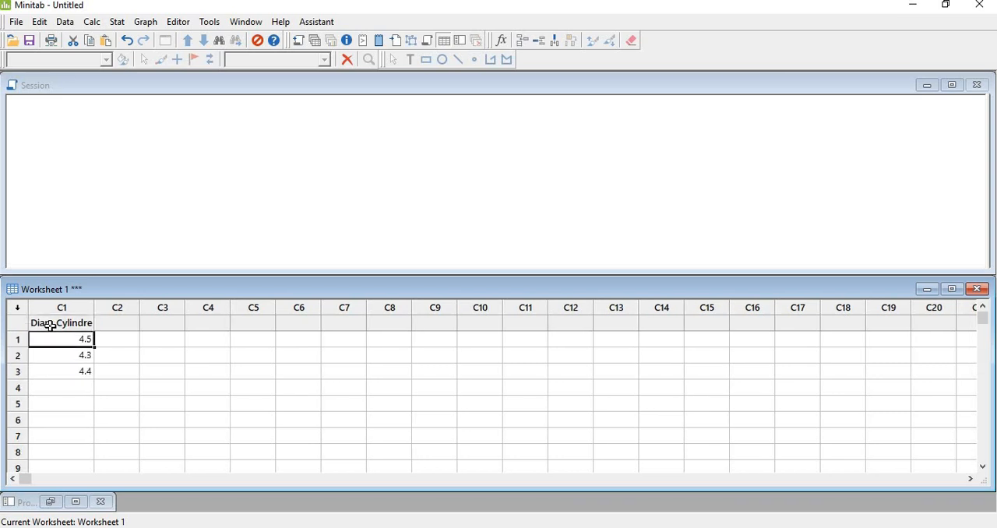
key("shift+Down")
key("shift+Down")
key("Delete")
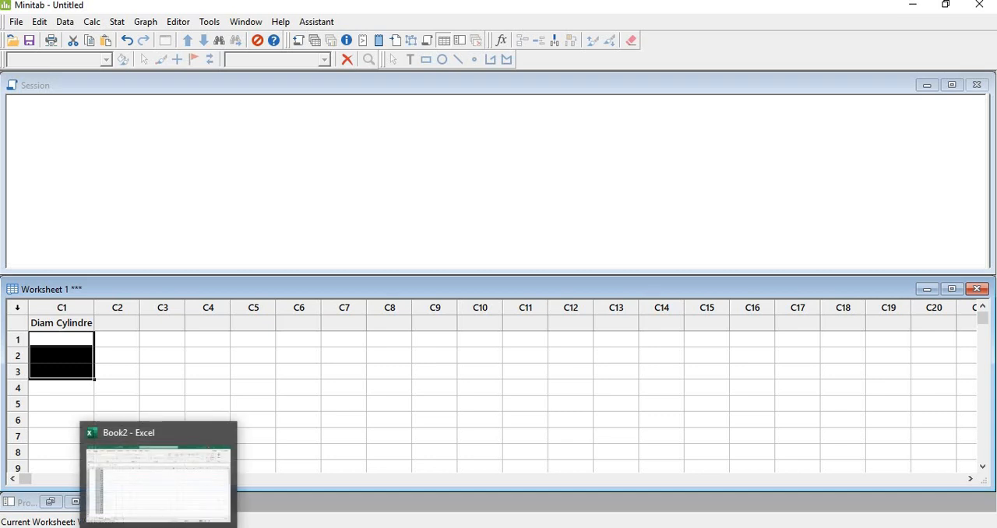
- Switch to the Book2 workbook in Excel and copy the measurements in B3:B32 of Sheet1
left_click(147, 480)
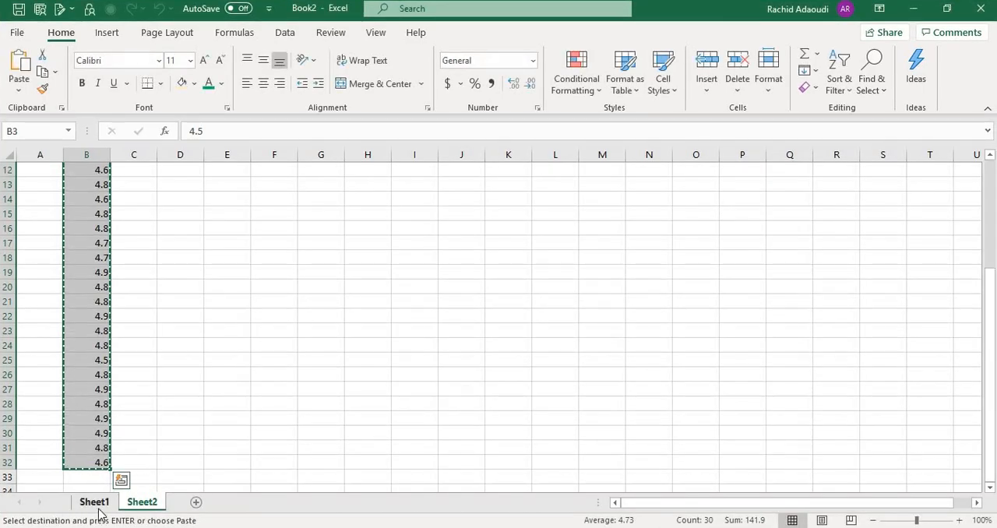
left_click(94, 501)
scroll(116, 318, "up", 4)
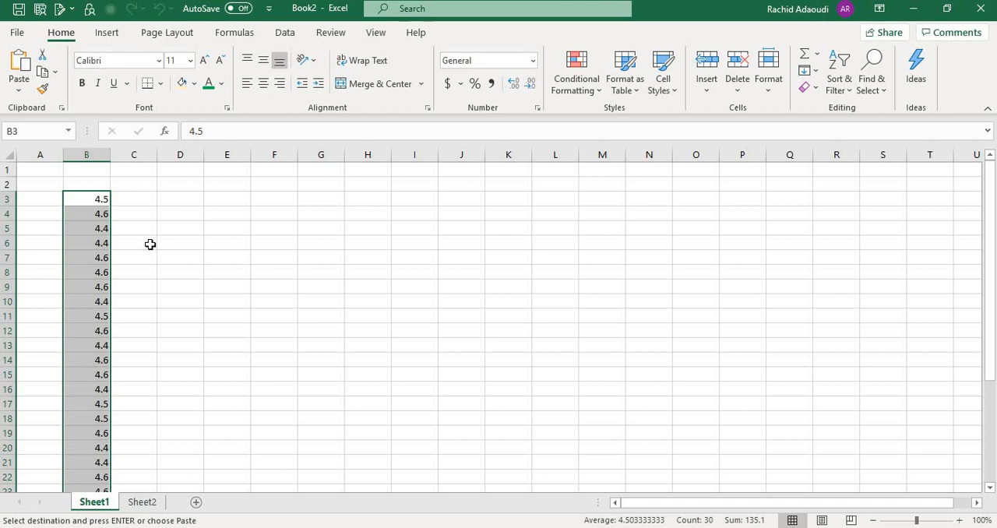
left_click(99, 199)
key("shift+Down")
key("shift+Down")
key("shift+Down")
key("shift+Down")
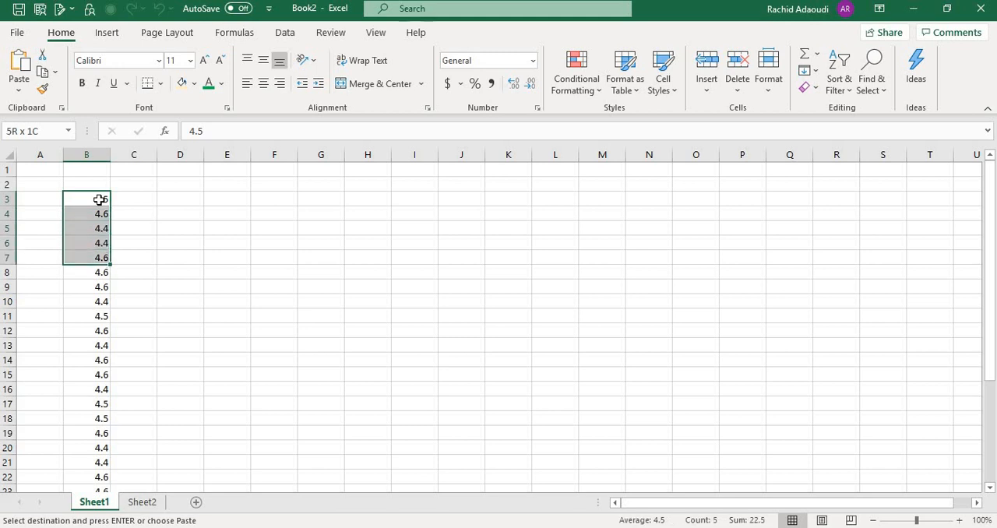
key("shift+Down")
key("shift+Down")
key("shift+Down")
key("shift+Down")
key("shift+Down")
key("shift+Down")
key("shift+Down")
key("shift+Down")
key("shift+Down")
key("shift+Down")
key("shift+Down")
key("shift+Down")
key("shift+Down")
key("shift+Down")
key("shift+Down")
key("shift+Down")
key("shift+Down")
key("shift+Down")
key("shift+Down")
key("shift+Down")
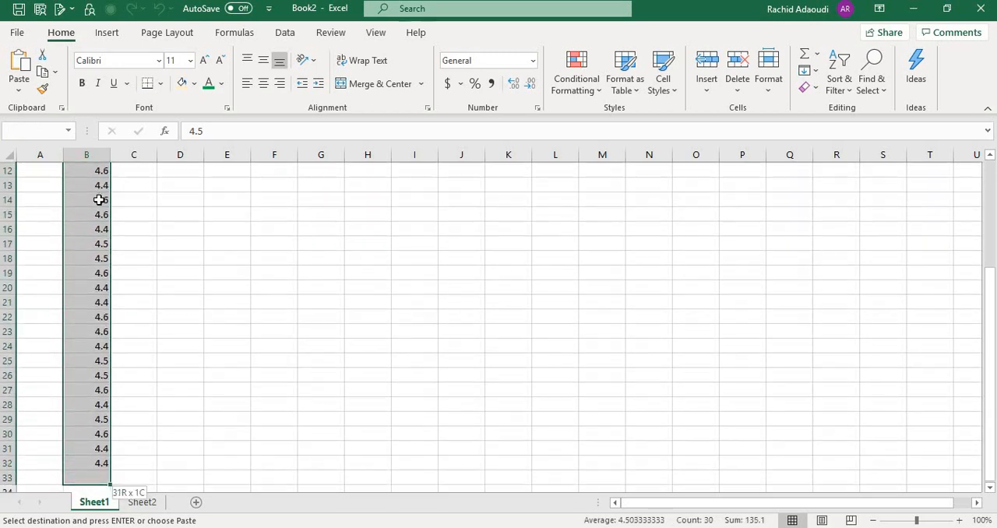
key("ctrl+v")
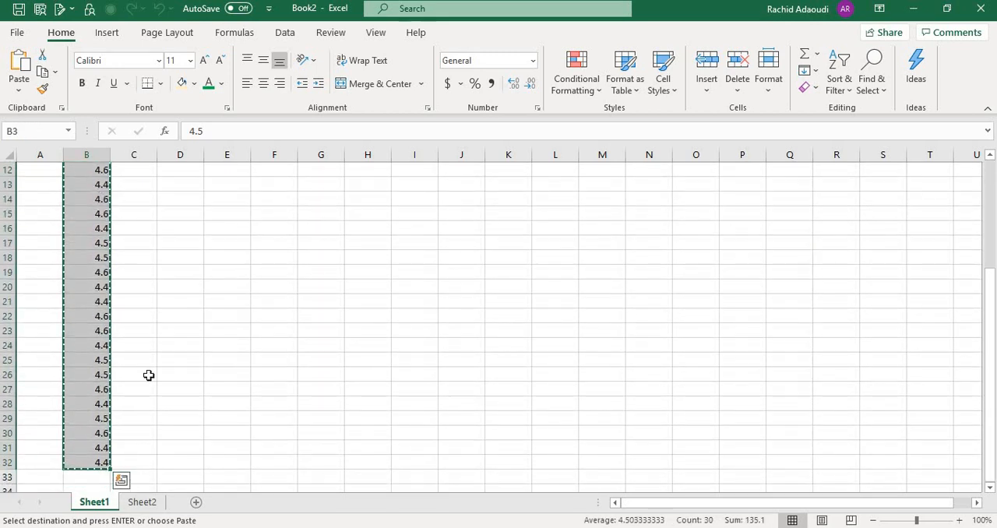
- Return to the new Minitab project and paste the copied measurements into the Diam Cylindre column from row 1
left_click(374, 527)
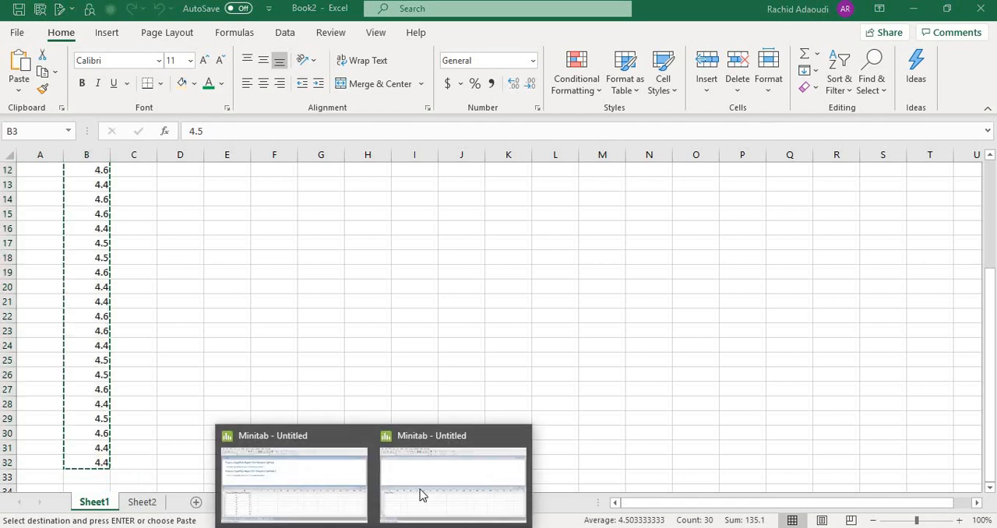
left_click(420, 490)
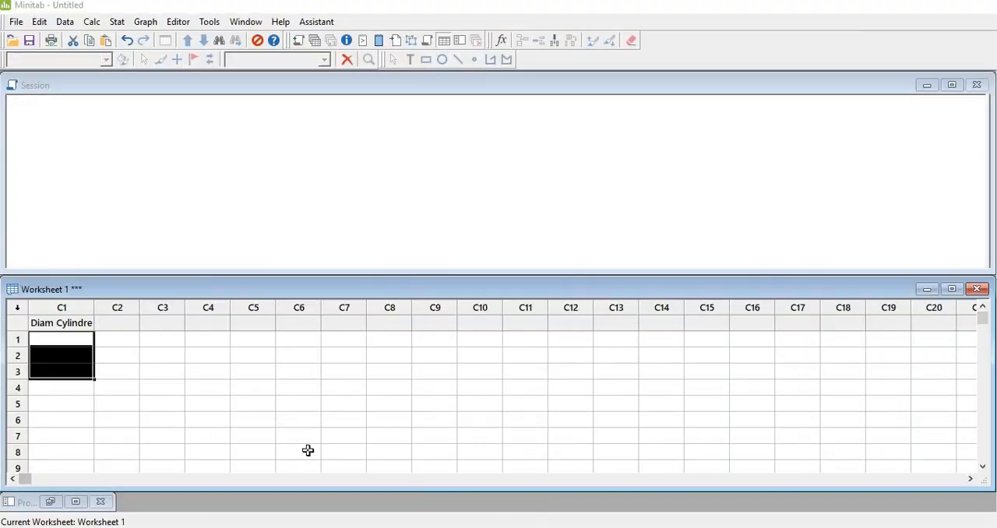
left_click(67, 342)
key("ctrl+v")
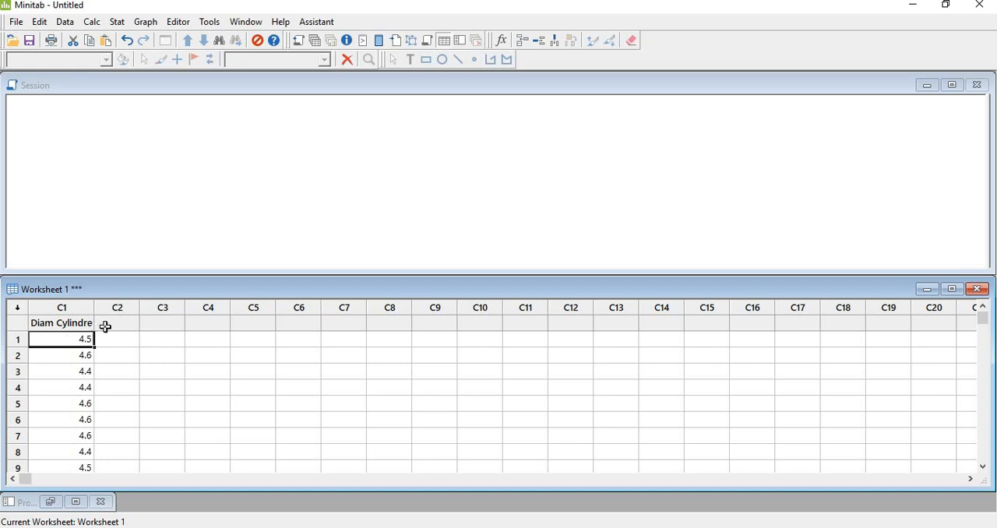
- Start a normal-distribution Capability Analysis with Diam Cylindre as the single data column
left_click(117, 22)
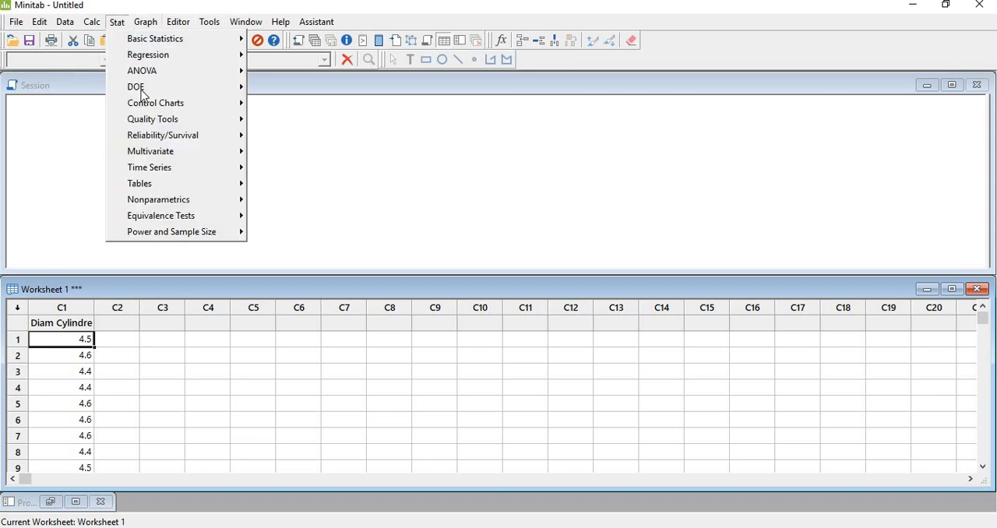
mouse_move(154, 124)
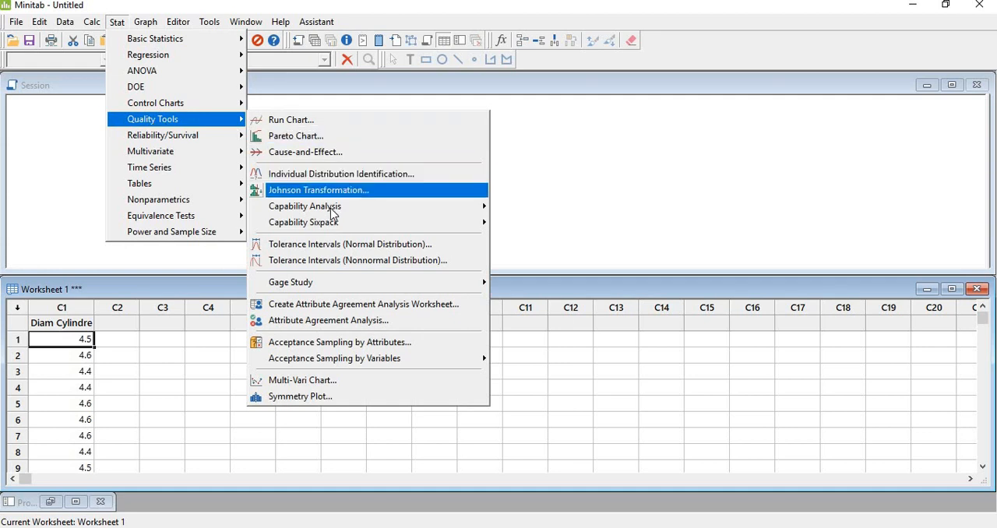
mouse_move(352, 215)
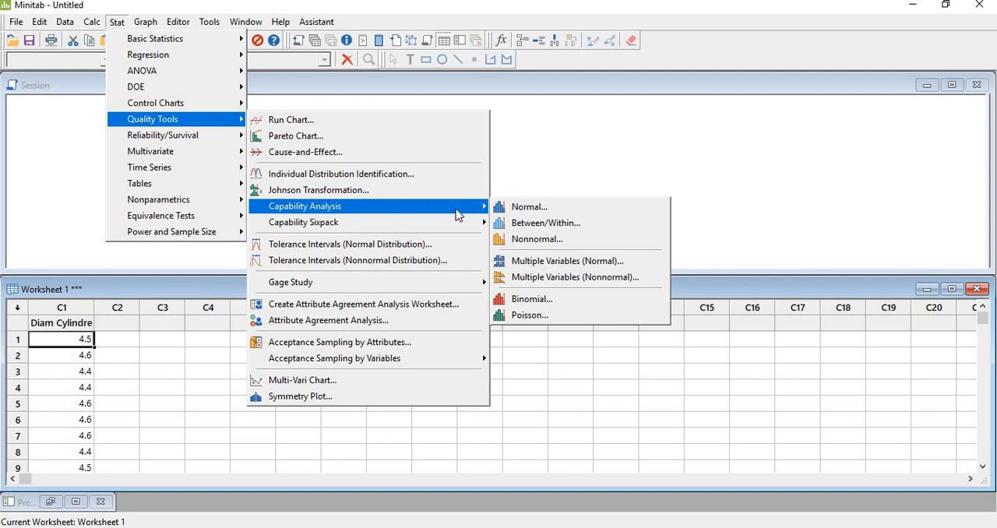
left_click(534, 210)
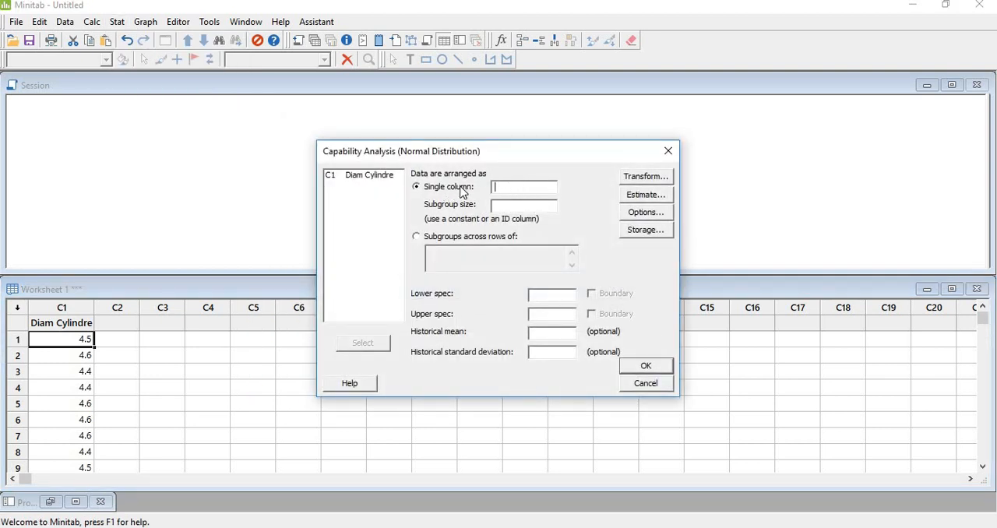
left_click(375, 182)
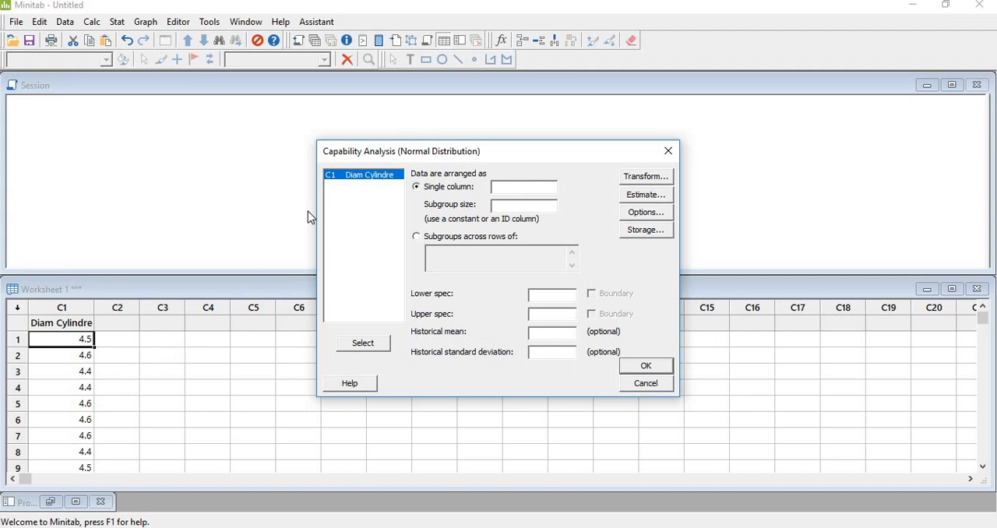
double_click(366, 175)
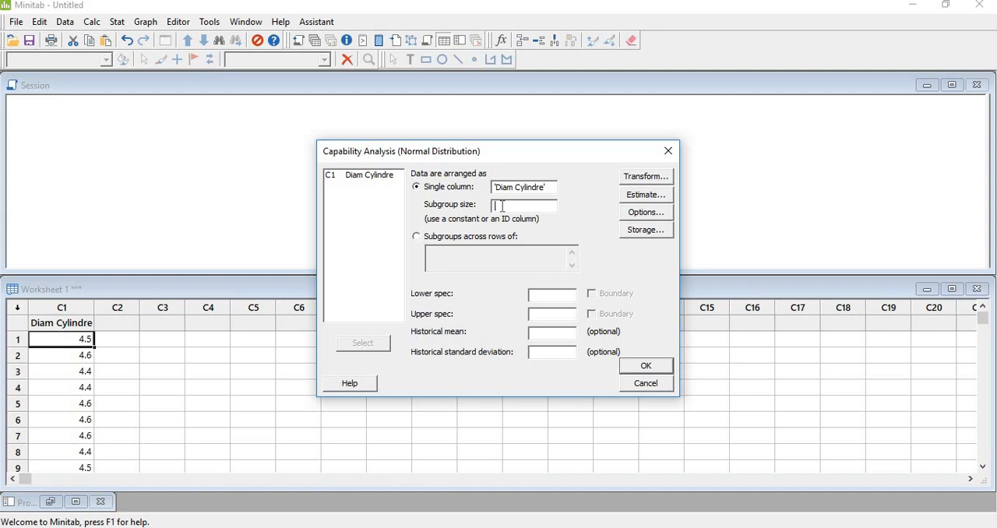
- Run the capability analysis with subgroup size 1, lower spec 4 and upper spec 5, and minimize the resulting report
type("1")
left_click(543, 296)
type("4")
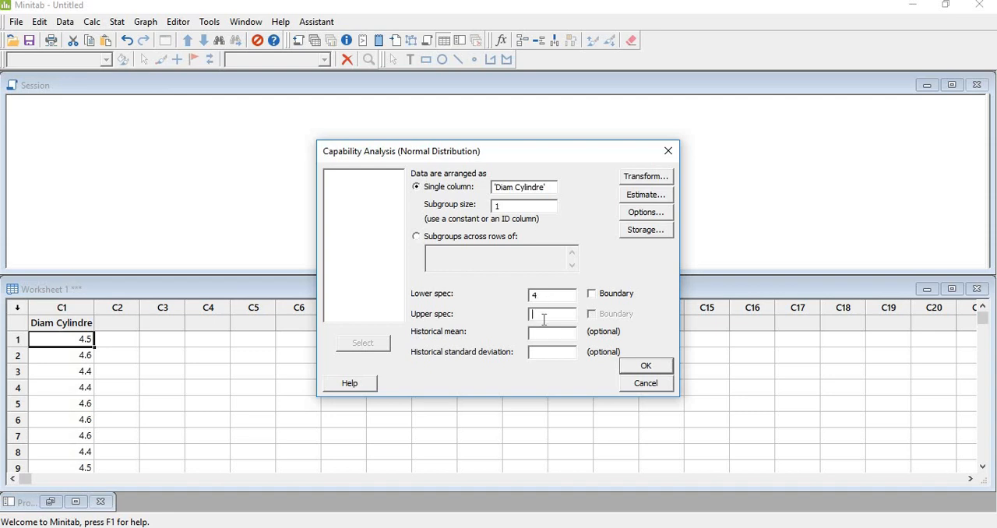
type("5")
left_click(639, 372)
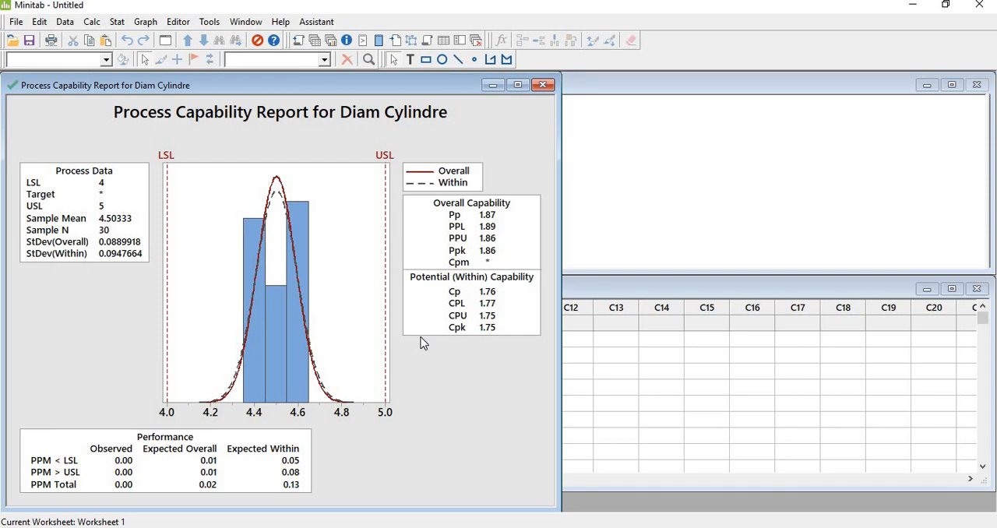
left_click(492, 85)
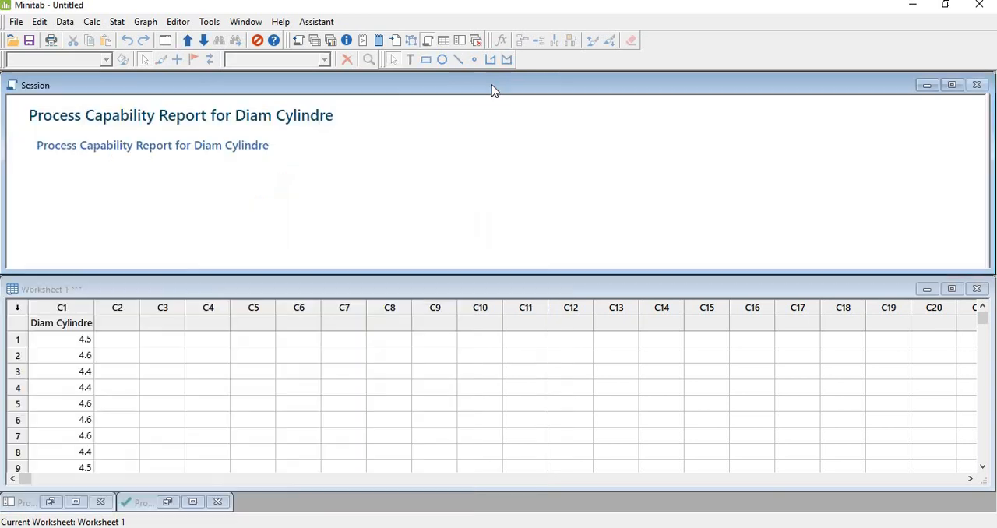
- Name worksheet column C2 Diam Cylindre 2
left_click(123, 321)
left_click(123, 322)
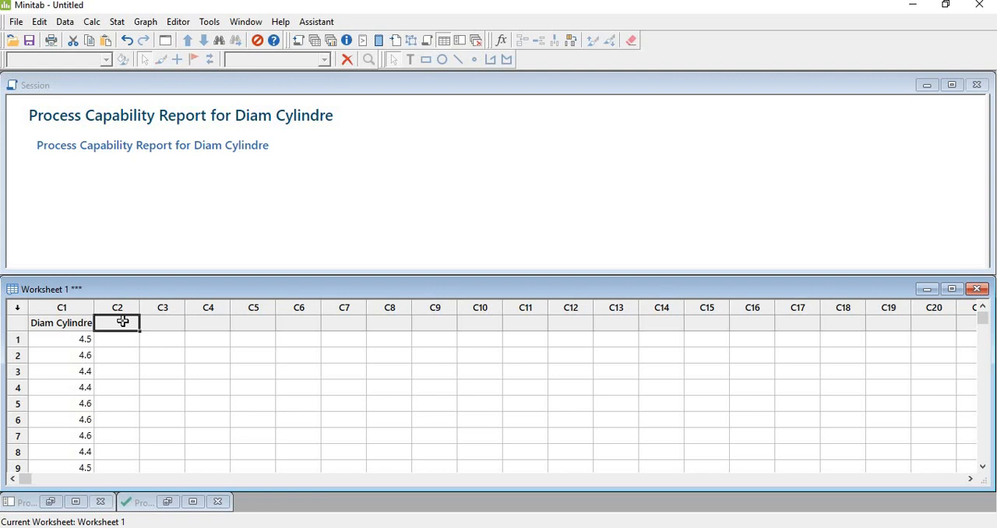
type("Diam")
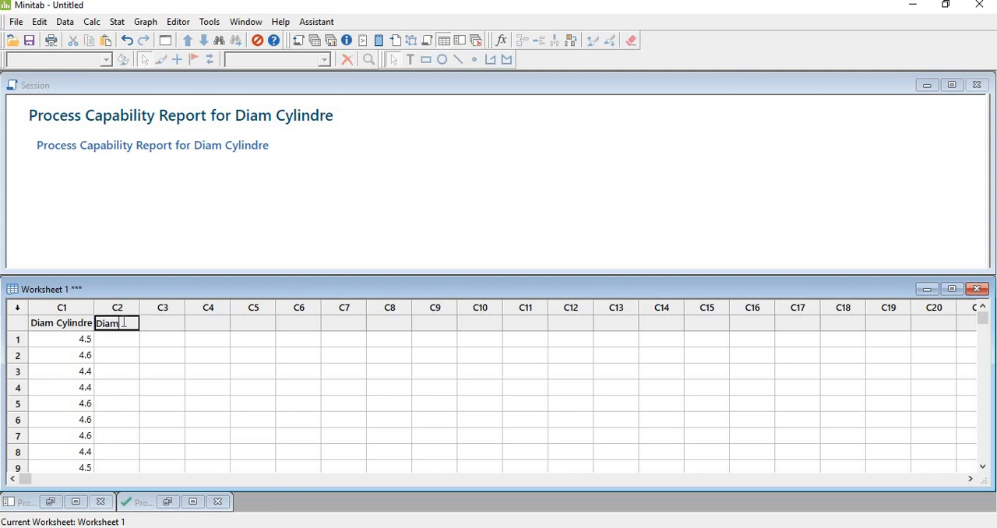
type(" Cylindre 2")
key("Return")
- Switch to the Book2 workbook in Excel and copy the measurements in B3:B32 of Sheet2
key("alt+Tab")
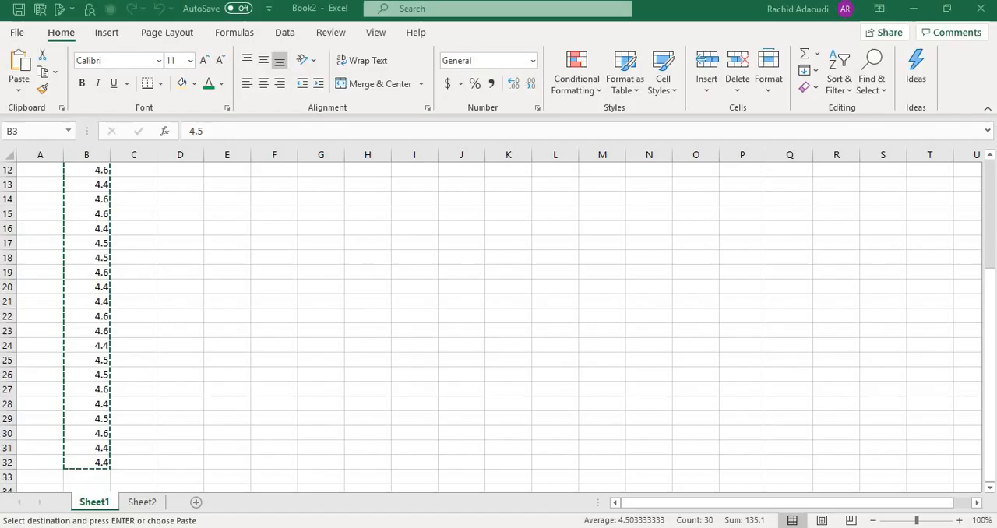
left_click(143, 502)
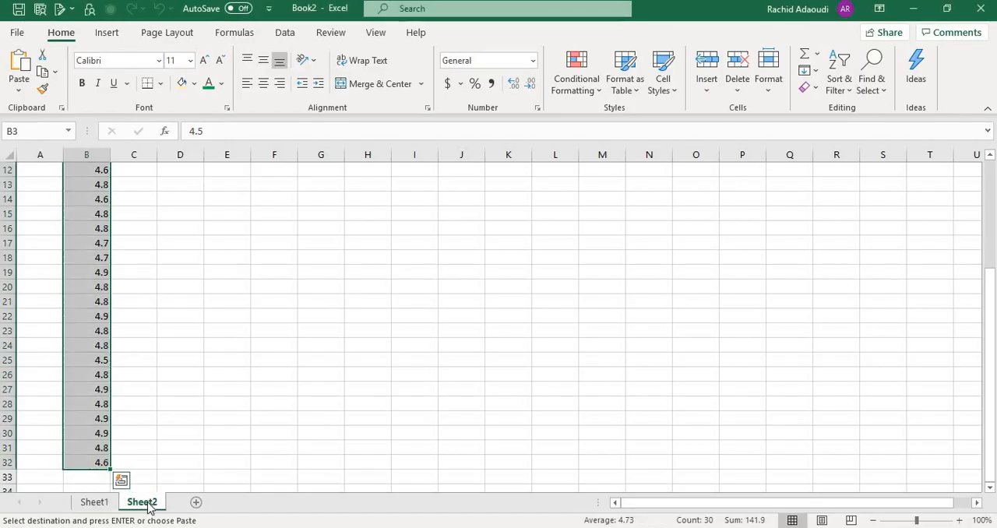
scroll(213, 301, "up", 4)
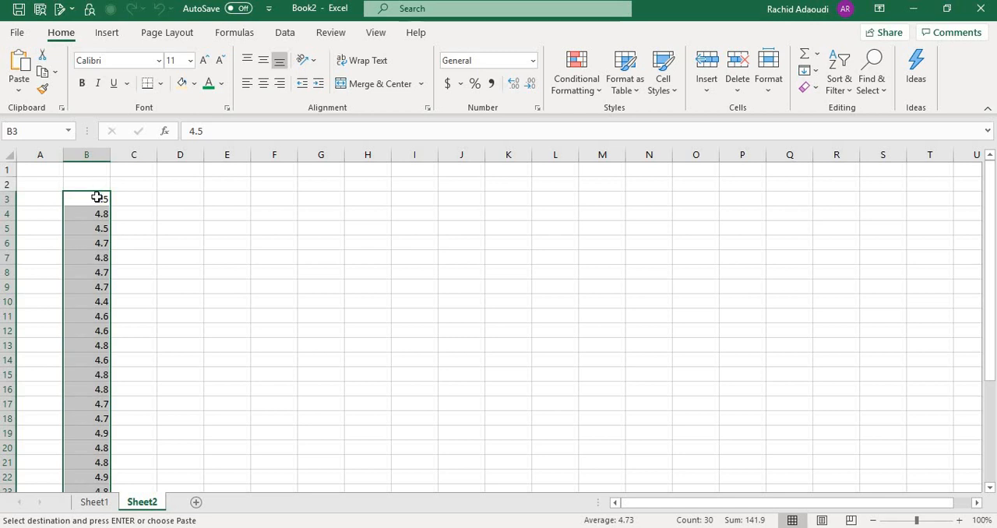
key("ctrl+c")
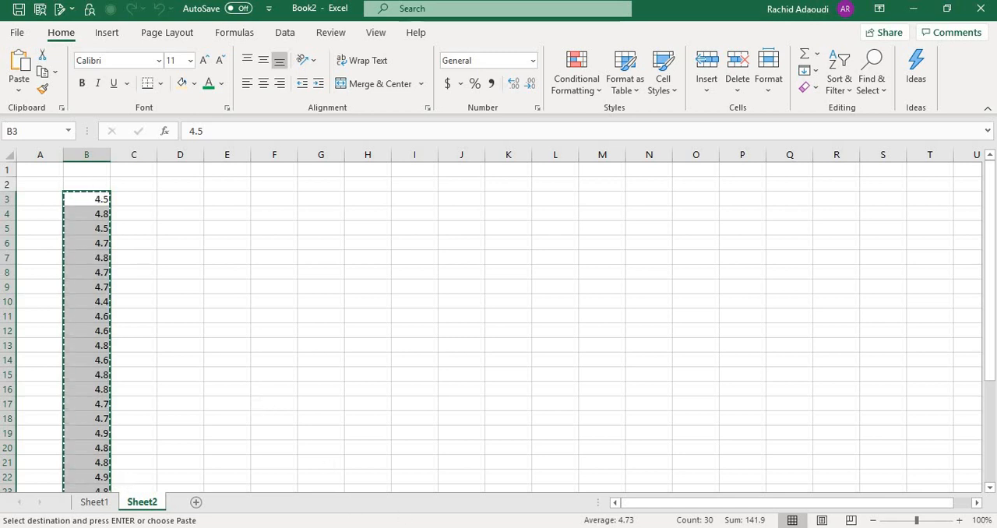
- Return to Minitab and paste the copied measurements into the Diam Cylindre 2 column from row 1
left_click(417, 499)
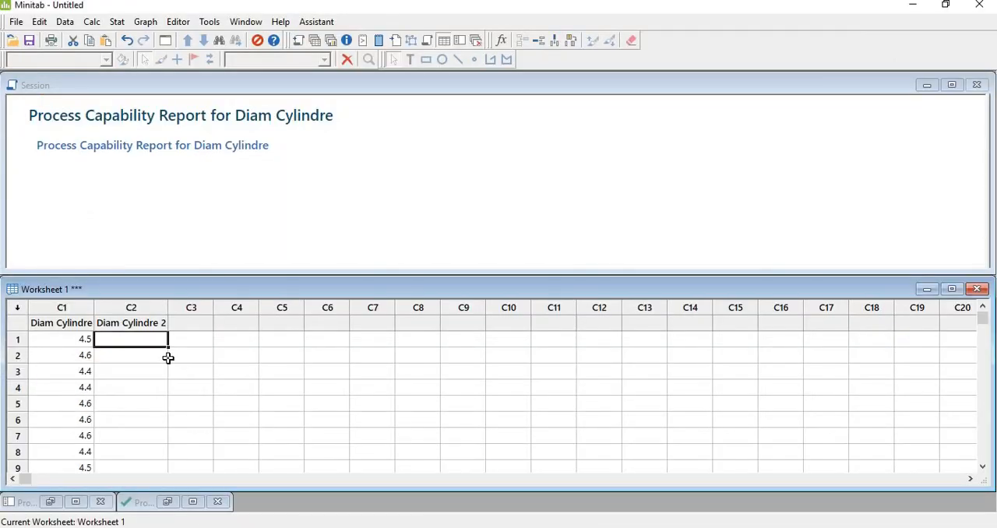
key("ctrl+v")
left_click(189, 350)
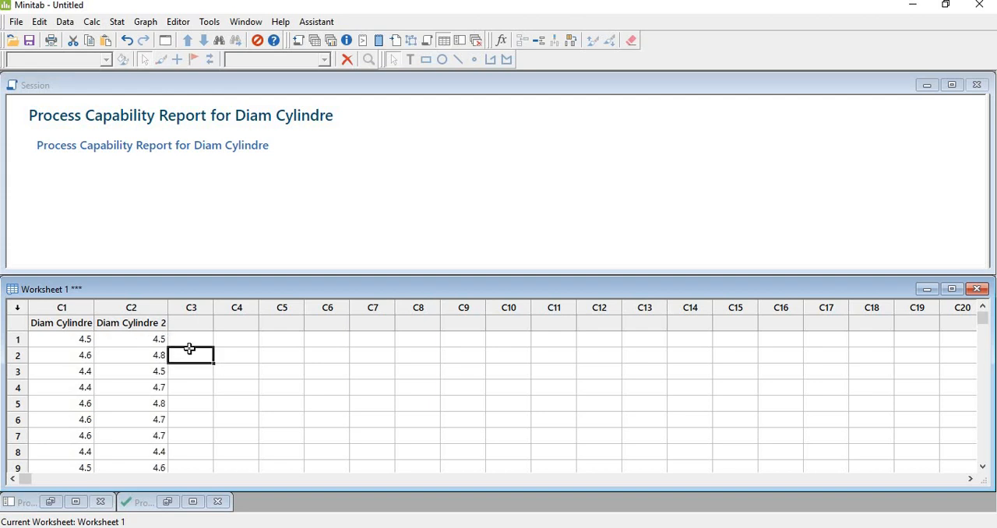
- Start another normal-distribution Capability Analysis with Diam Cylindre 2 as the single data column
left_click(121, 24)
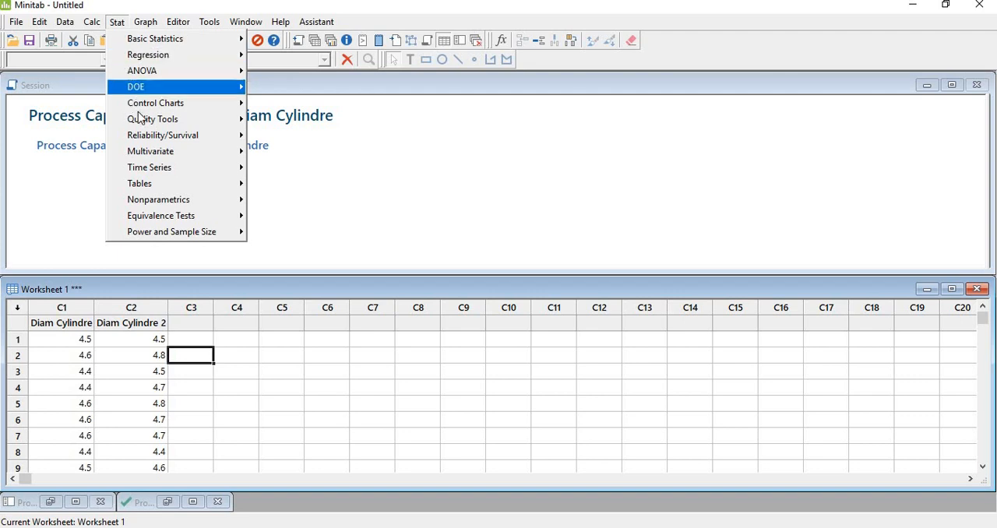
mouse_move(180, 123)
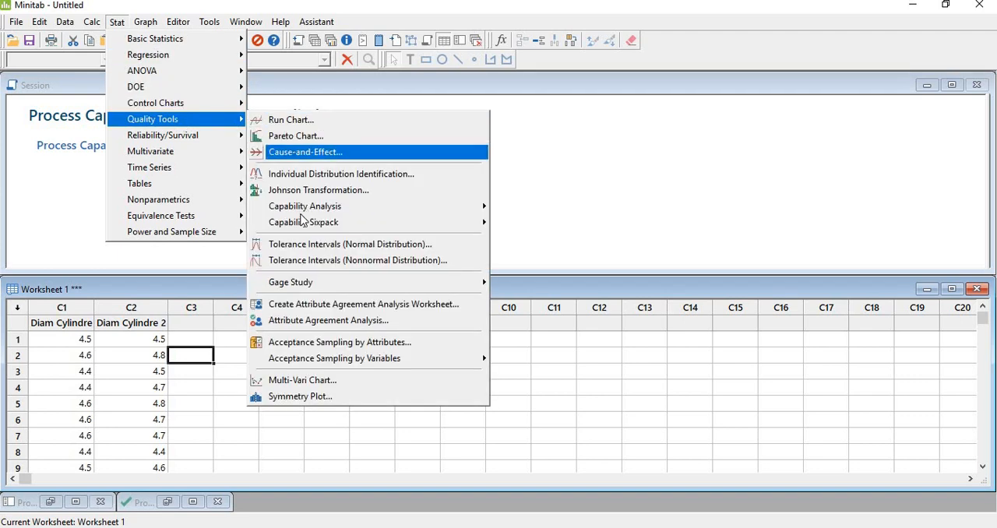
mouse_move(300, 207)
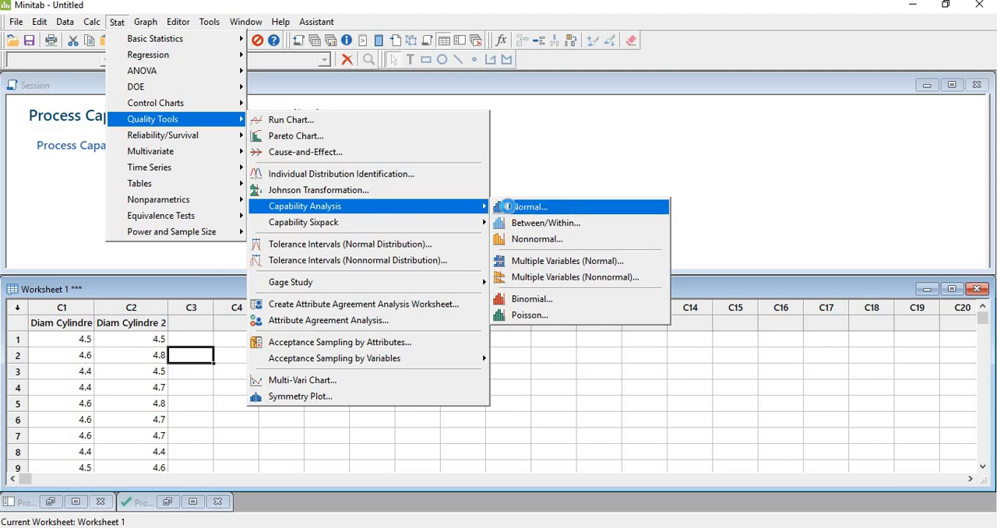
left_click(508, 207)
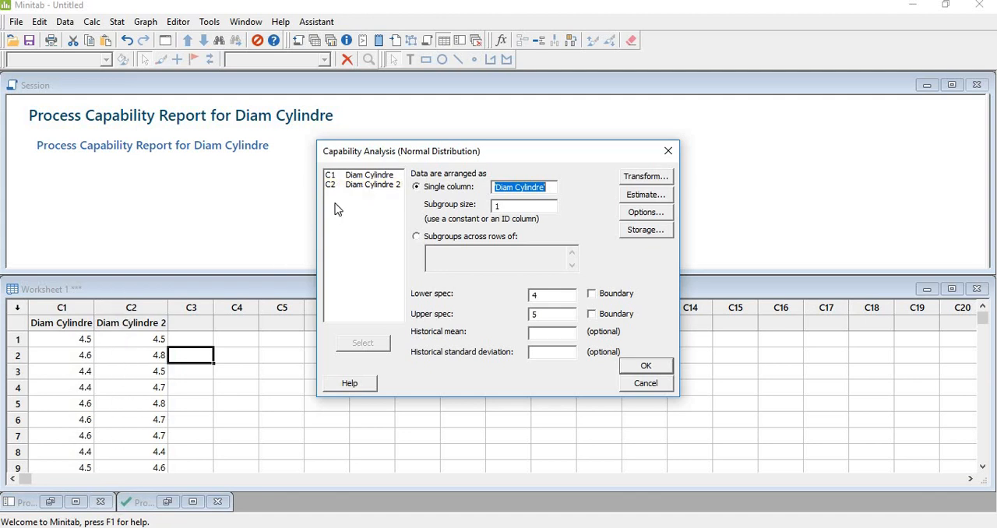
double_click(382, 187)
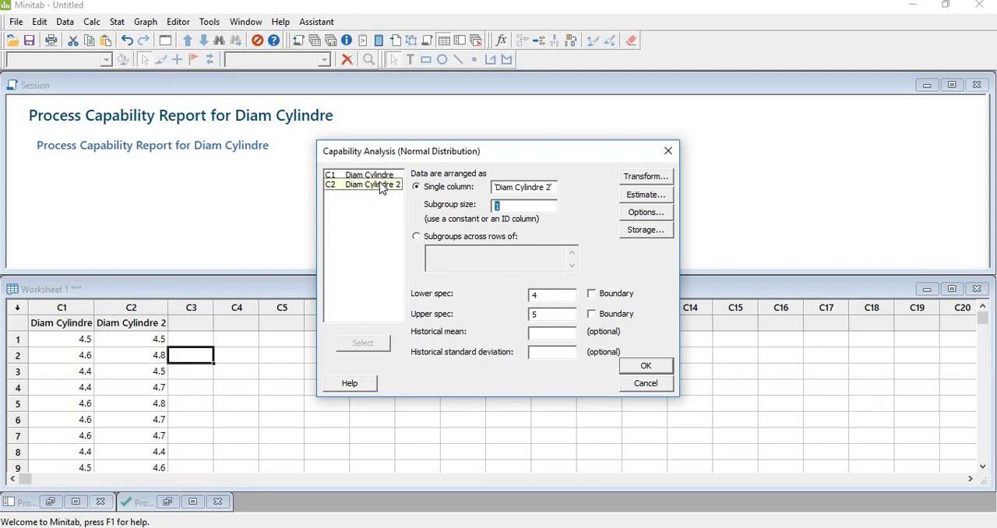
- Run the Diam Cylindre 2 analysis with the existing subgroup size and spec limits, and minimize its report after viewing it in full
left_click(547, 295)
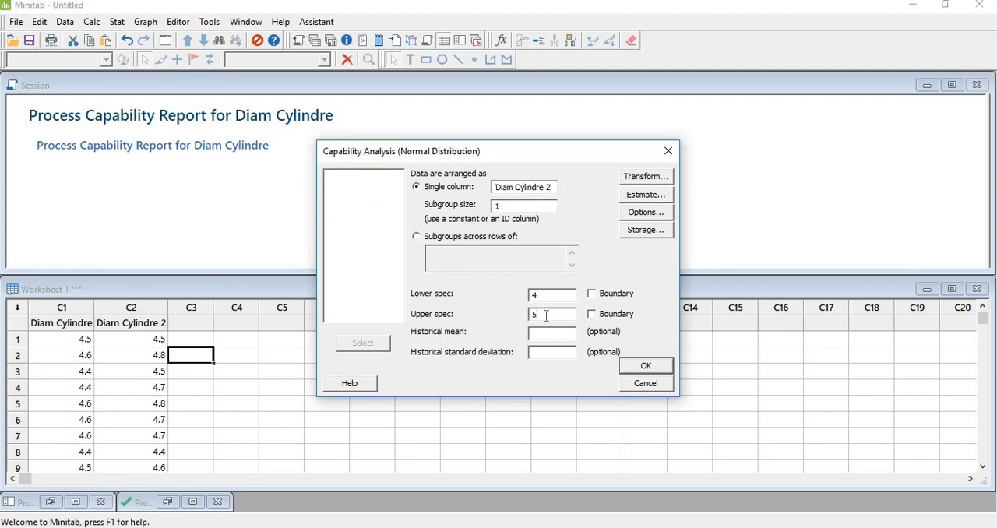
left_click(636, 364)
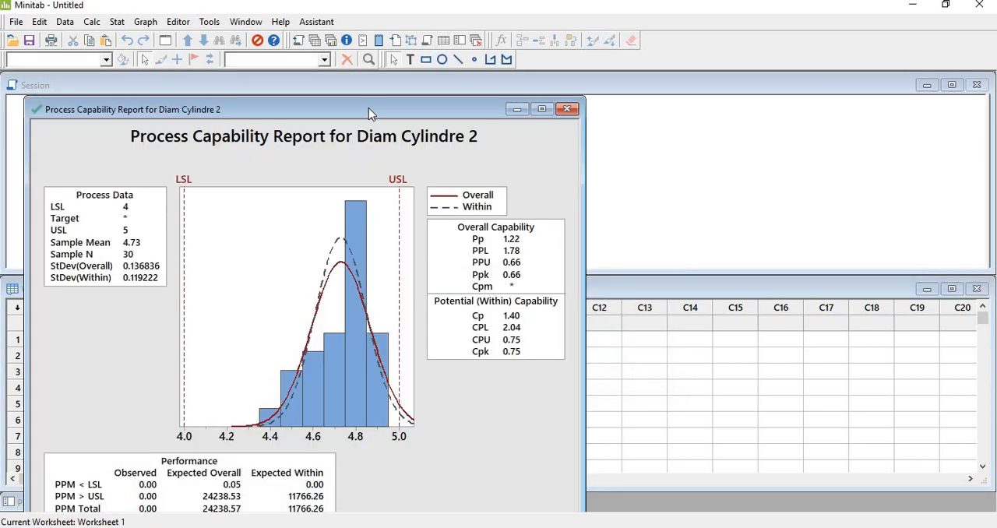
left_click_drag(369, 108, 381, 88)
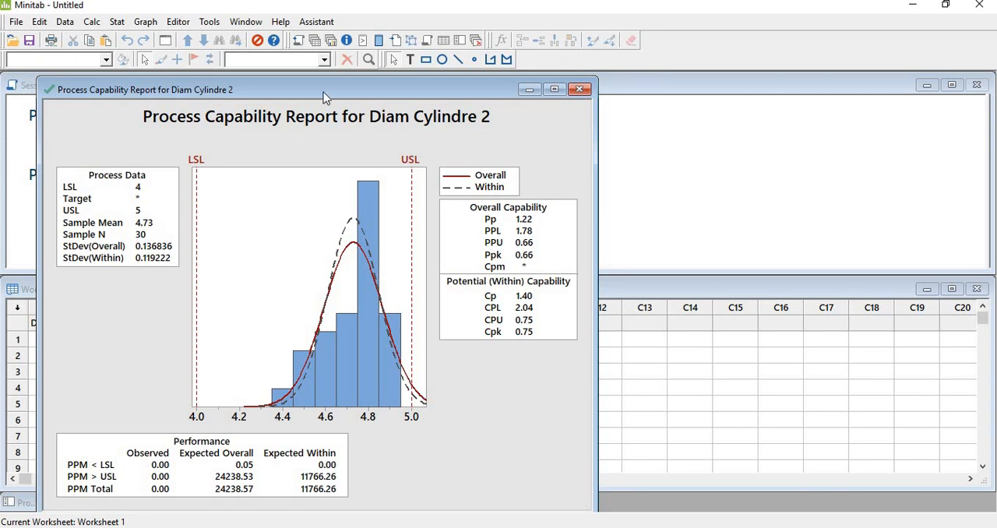
left_click(530, 91)
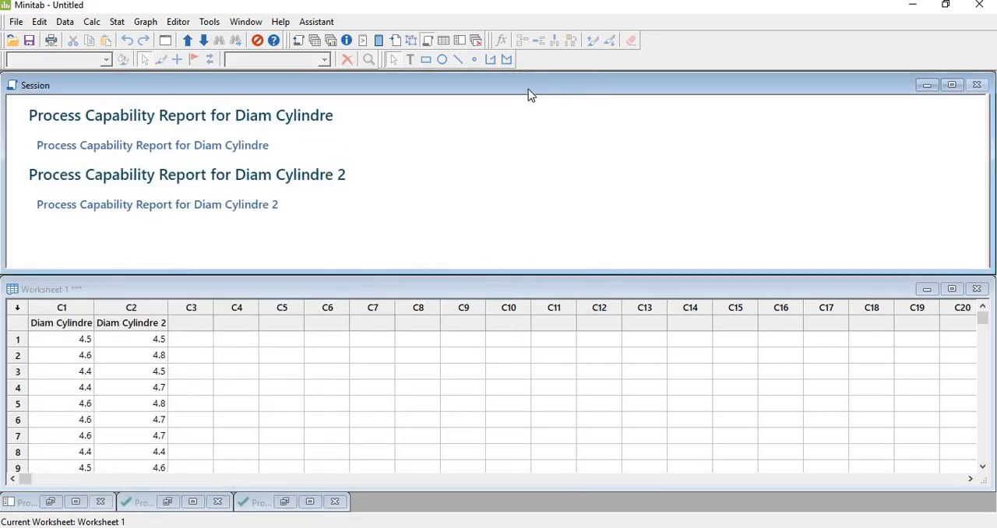